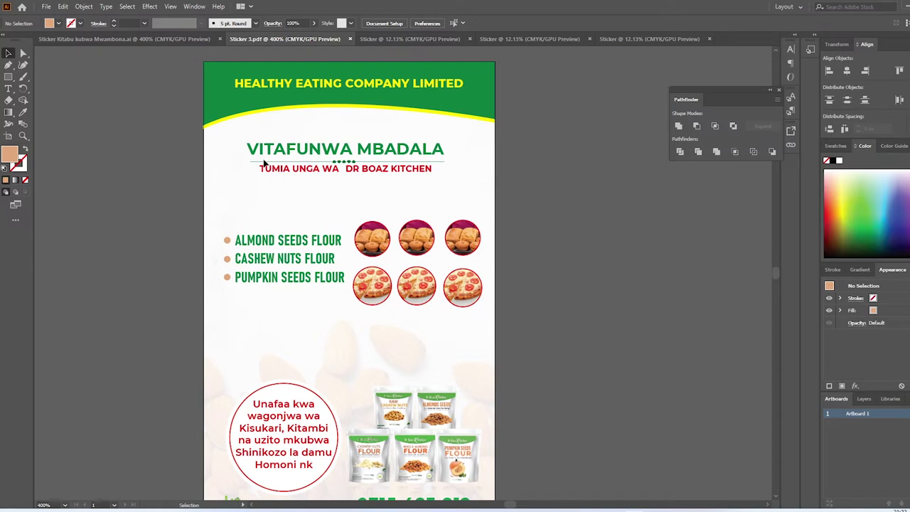
# Start a new document and name the preset Sticker 2.
pyautogui.click(47, 7)
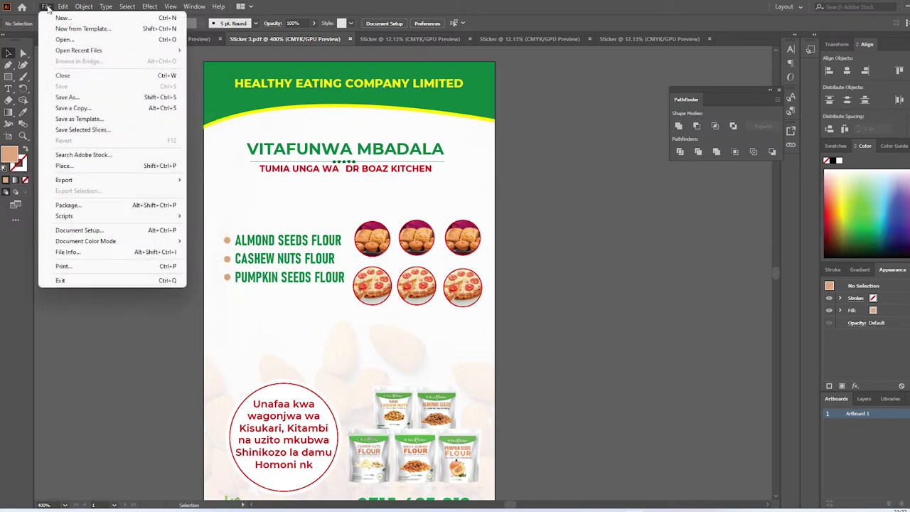
pyautogui.click(61, 17)
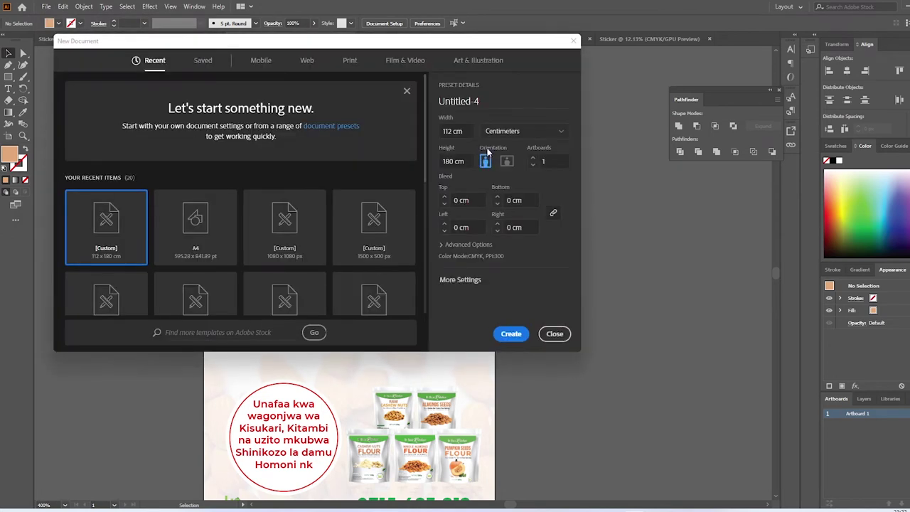
pyautogui.click(481, 101)
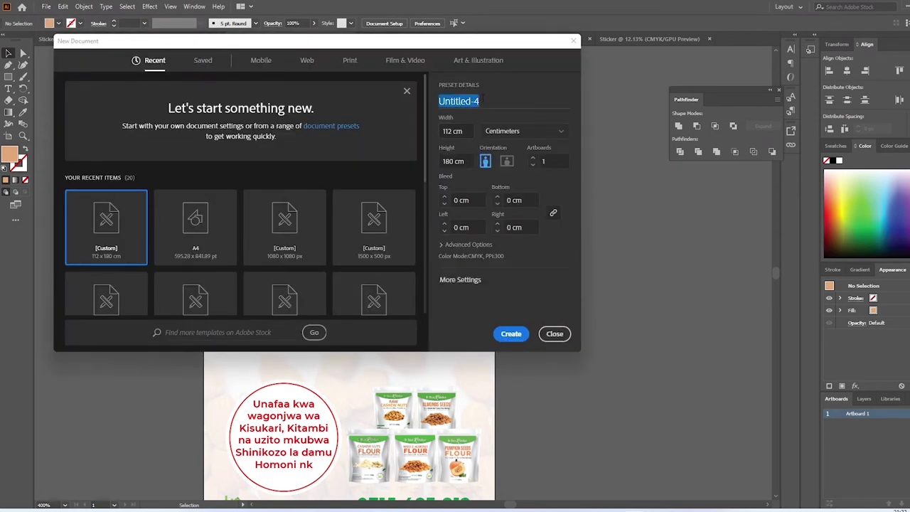
pyautogui.write('Sticker 2')
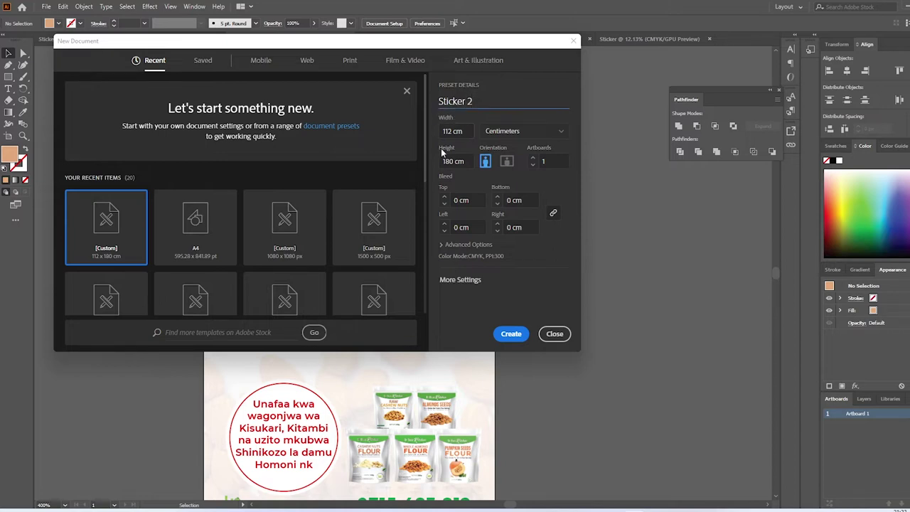
pyautogui.click(518, 135)
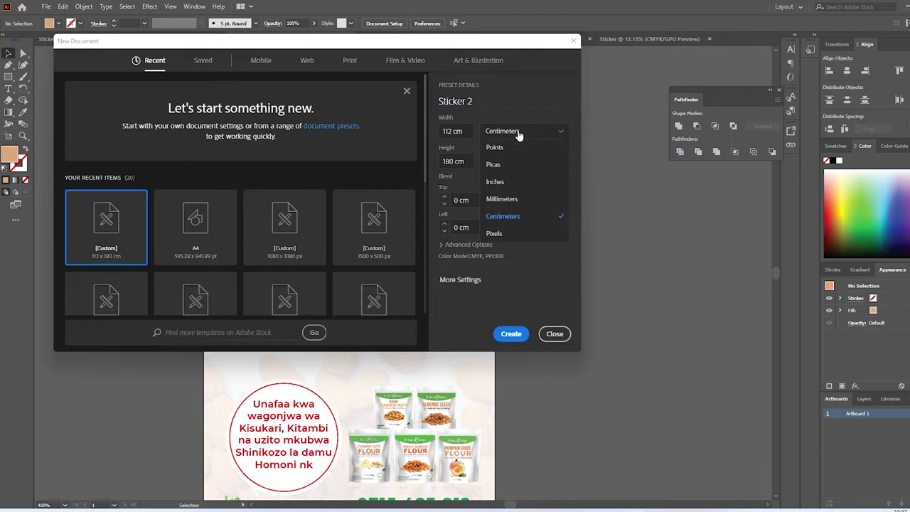
pyautogui.click(509, 215)
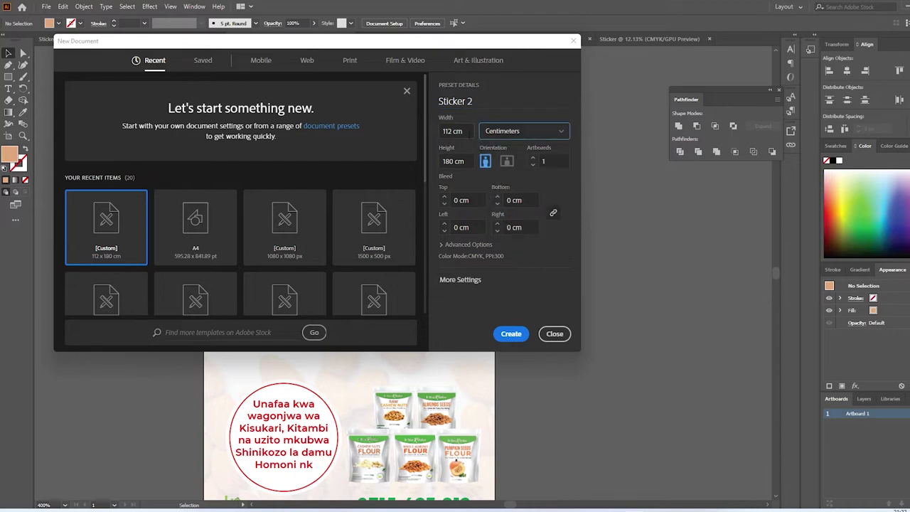
# Keep centimetre units at 112 x 180 cm portrait and expand Advanced Options.
pyautogui.click(528, 135)
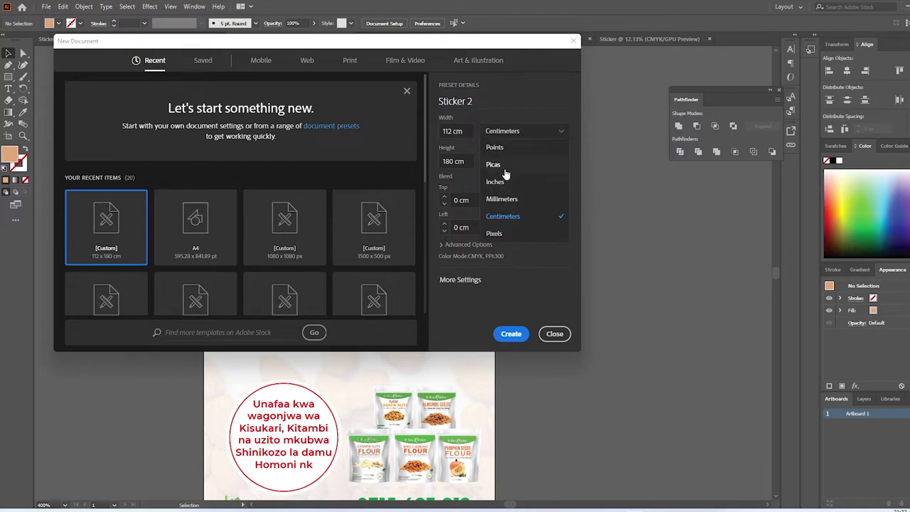
pyautogui.click(500, 236)
pyautogui.click(519, 131)
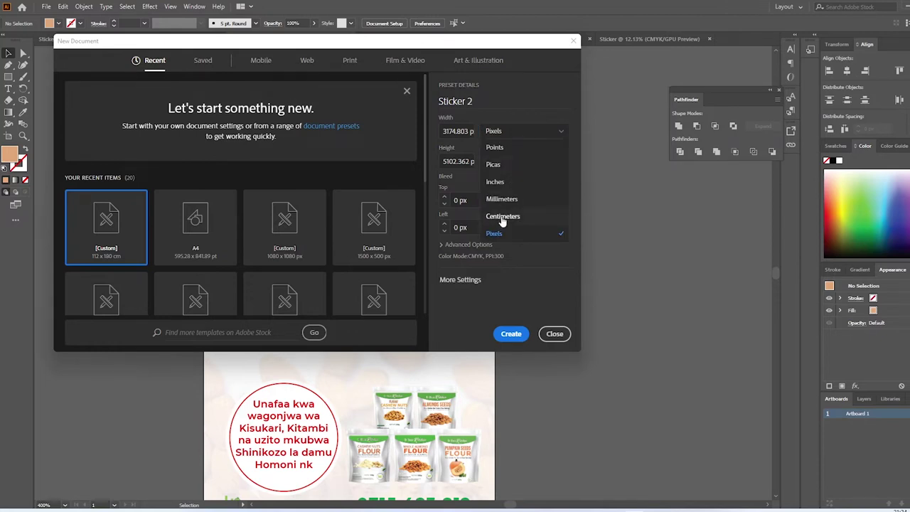
pyautogui.click(502, 217)
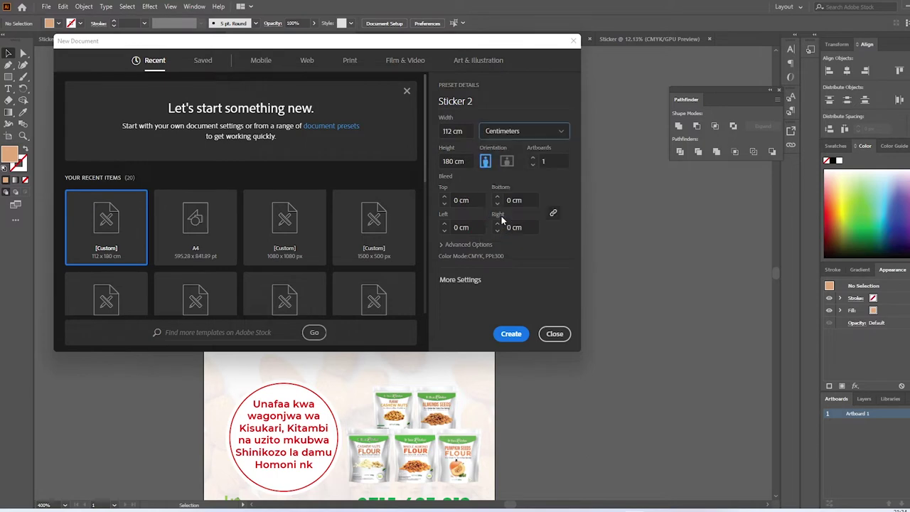
pyautogui.click(468, 133)
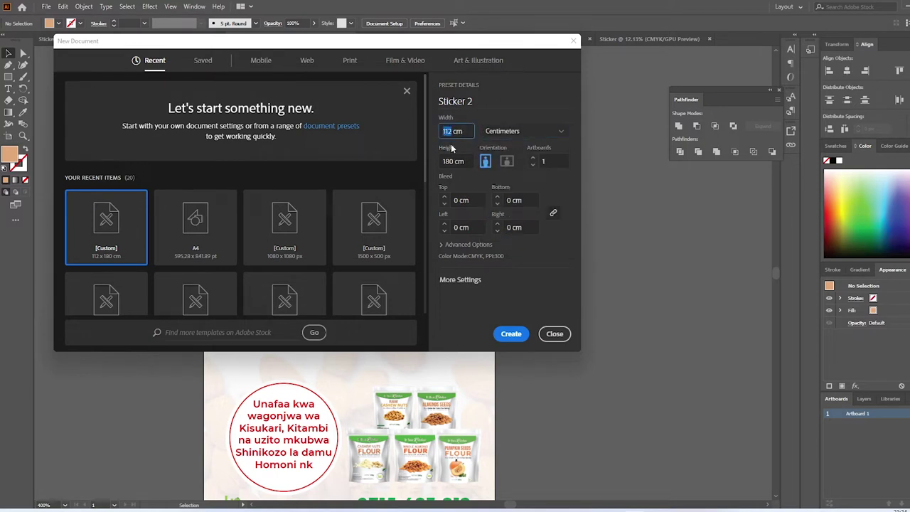
pyautogui.click(462, 162)
pyautogui.click(485, 163)
pyautogui.click(443, 244)
pyautogui.scroll(-1, 443, 247)
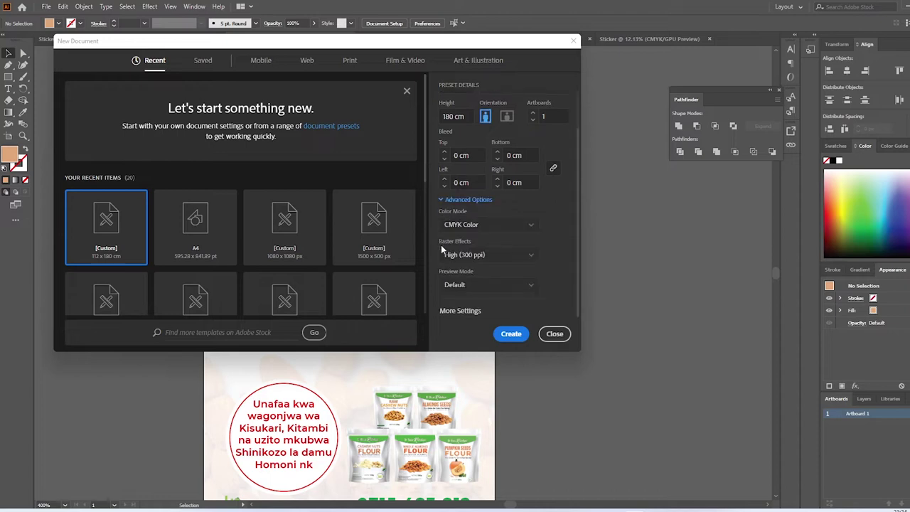
# Create the Sticker 2 document in CMYK Color, then return to the Sticker 3.pdf tab.
pyautogui.click(480, 225)
pyautogui.click(469, 241)
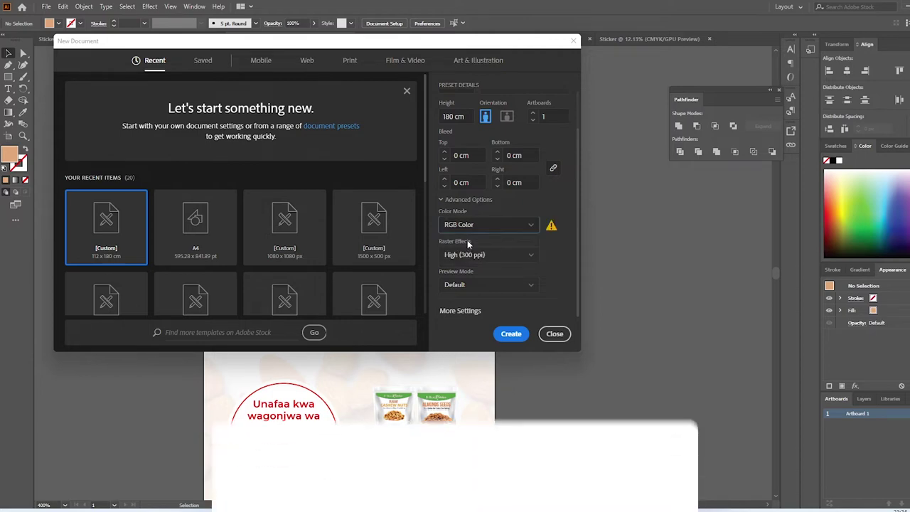
pyautogui.click(478, 224)
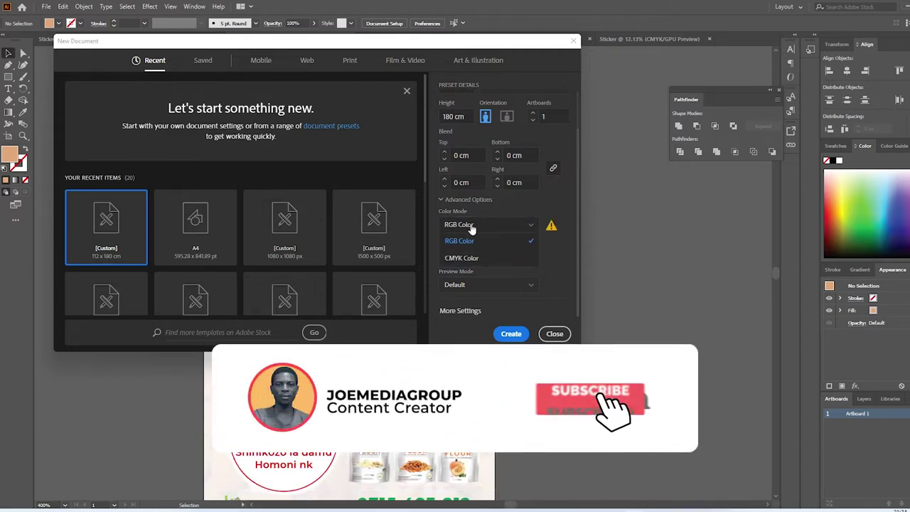
pyautogui.click(463, 257)
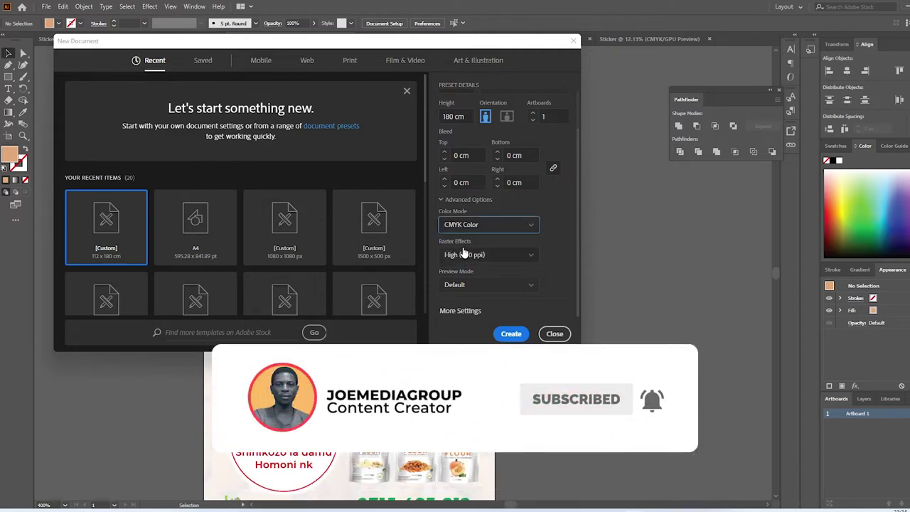
pyautogui.click(514, 334)
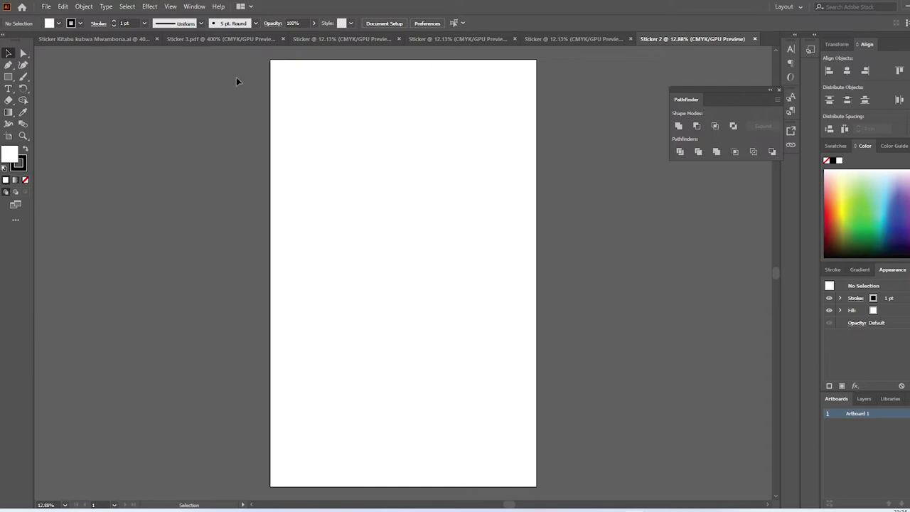
pyautogui.click(216, 38)
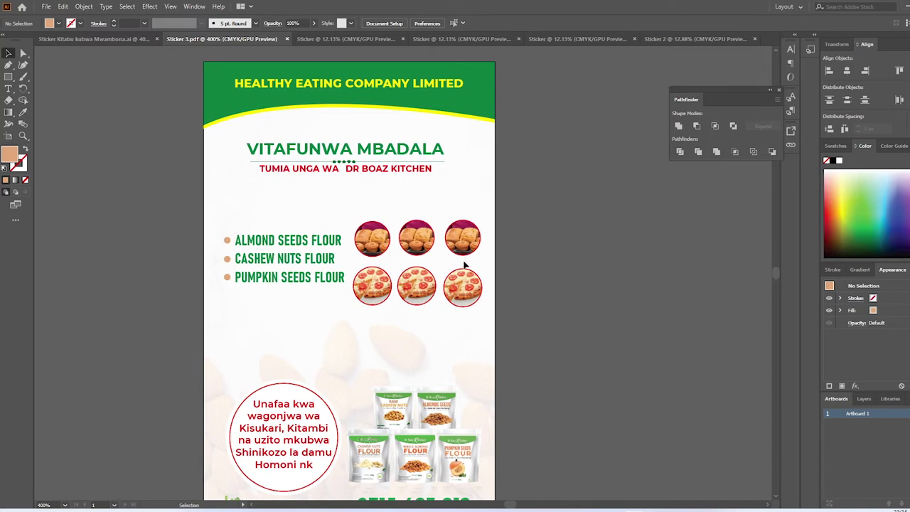
# Save a copy of the sticker as an Adobe PDF named Sticker 1.
pyautogui.click(45, 7)
pyautogui.click(82, 98)
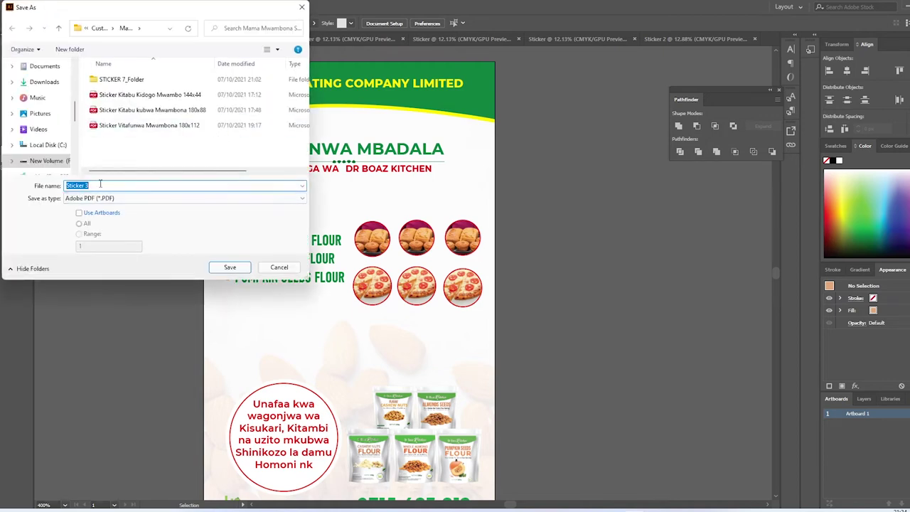
pyautogui.click(100, 184)
pyautogui.press('BackSpace')
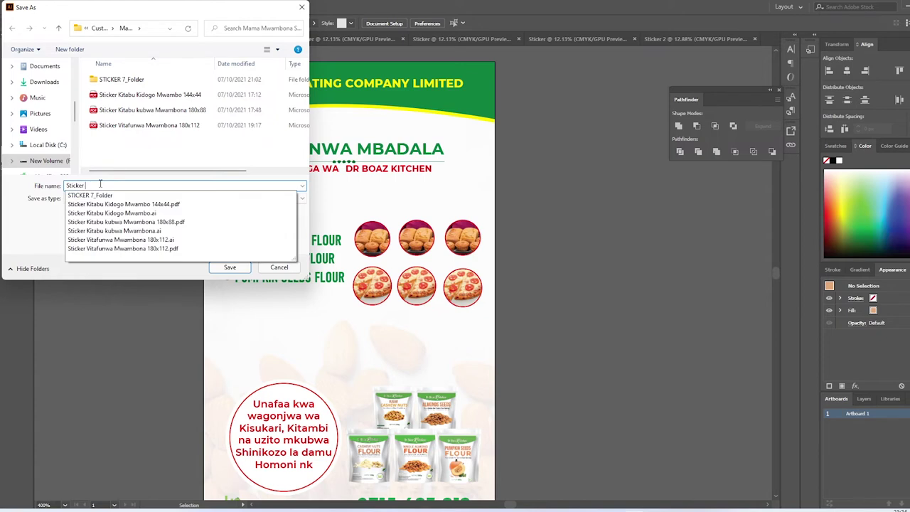
pyautogui.write('3')
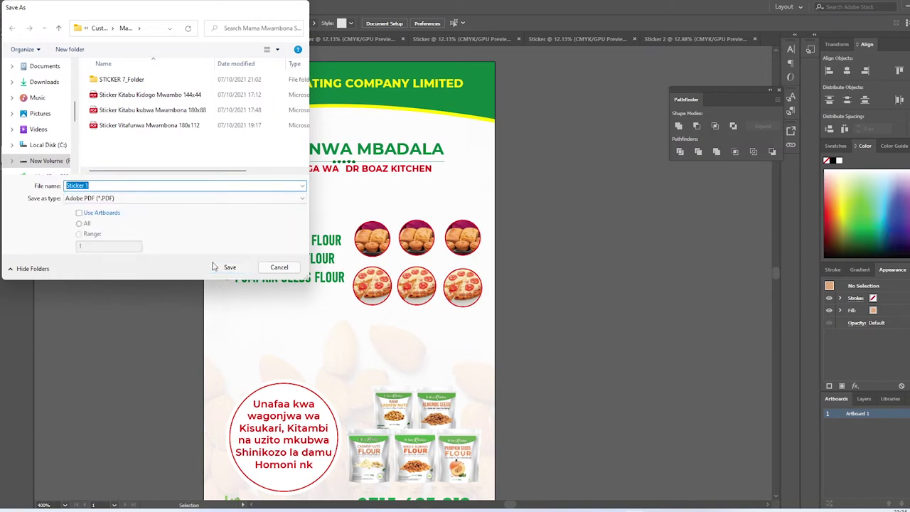
pyautogui.click(215, 267)
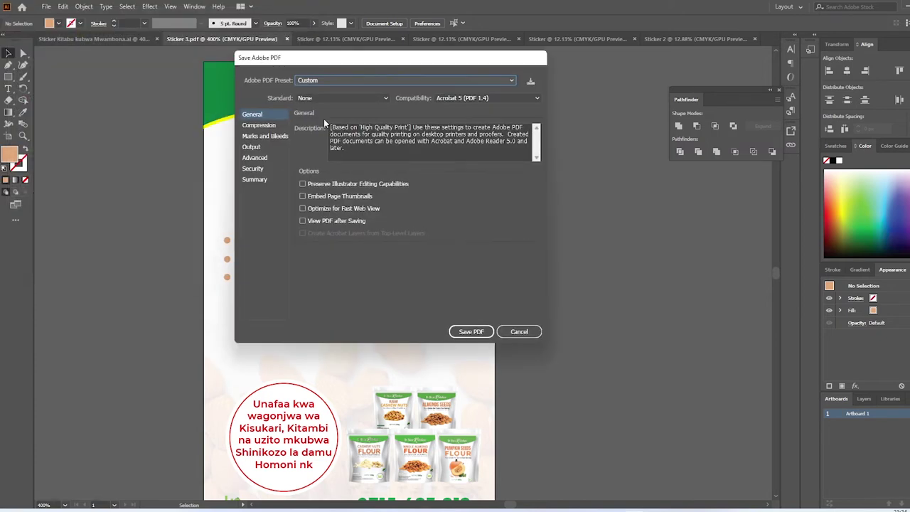
# Apply the [High Quality Print] PDF preset and save the PDF.
pyautogui.click(314, 81)
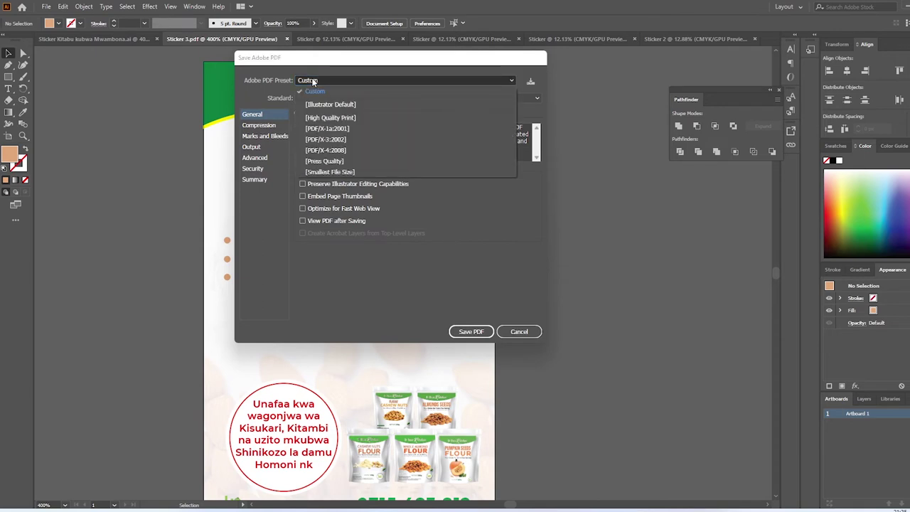
pyautogui.click(318, 117)
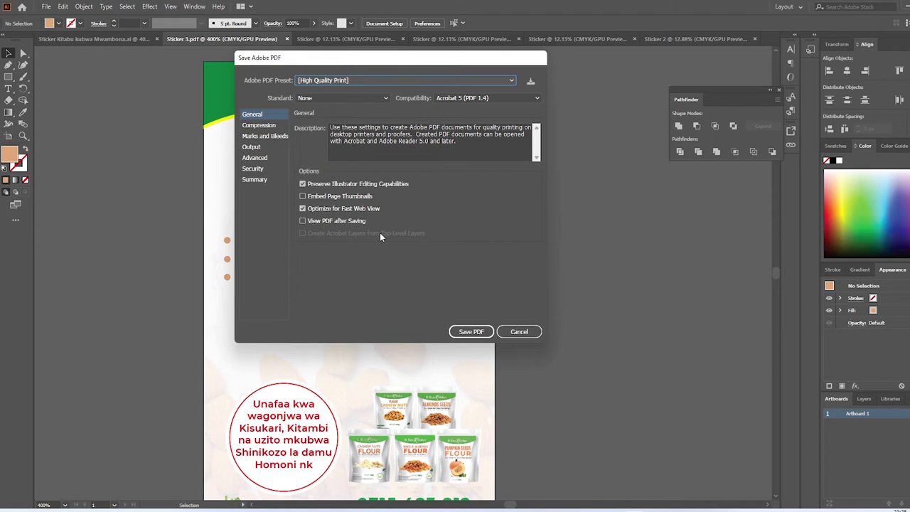
pyautogui.click(472, 334)
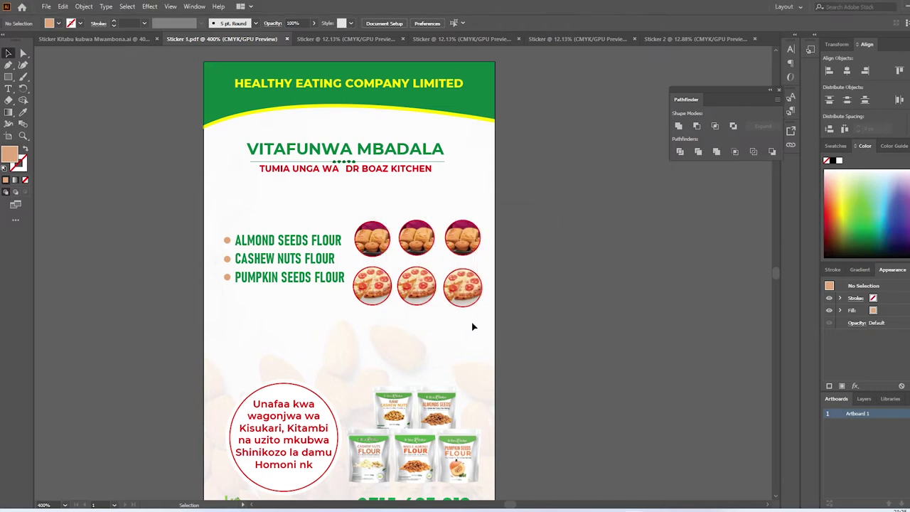
# Save another copy of the sticker as an Adobe PDF named Sticker 2.
pyautogui.click(46, 6)
pyautogui.click(82, 98)
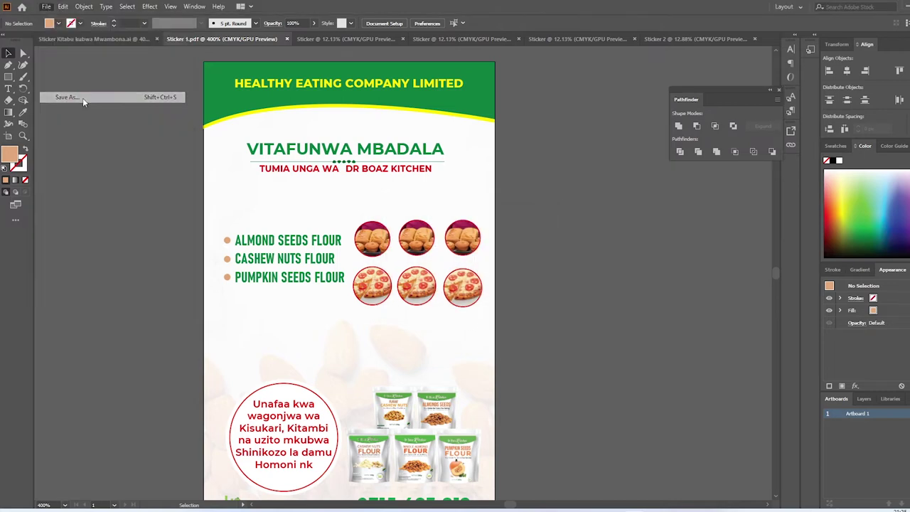
pyautogui.doubleClick(106, 187)
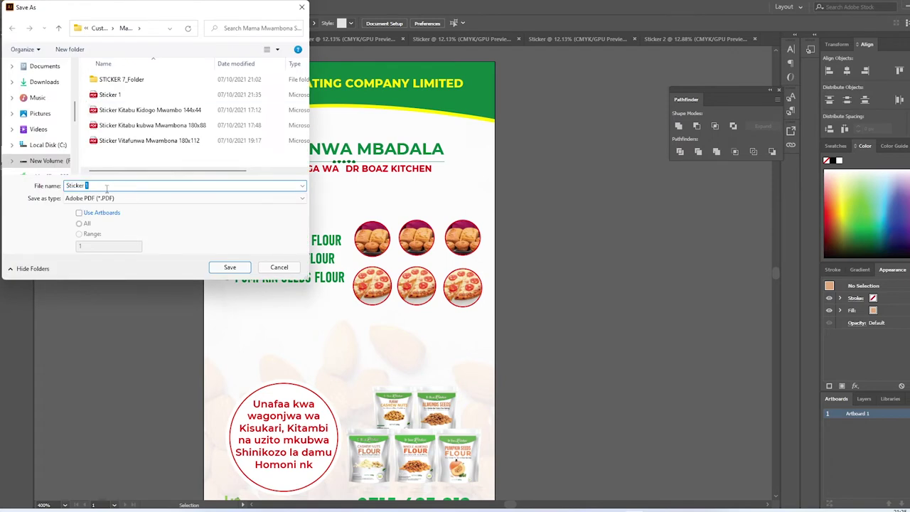
pyautogui.write('2')
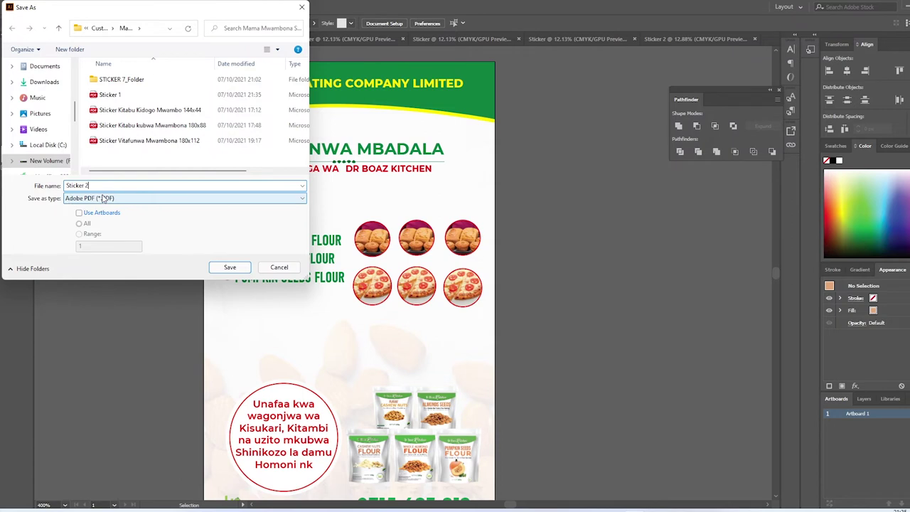
pyautogui.click(103, 198)
pyautogui.click(109, 215)
pyautogui.click(224, 269)
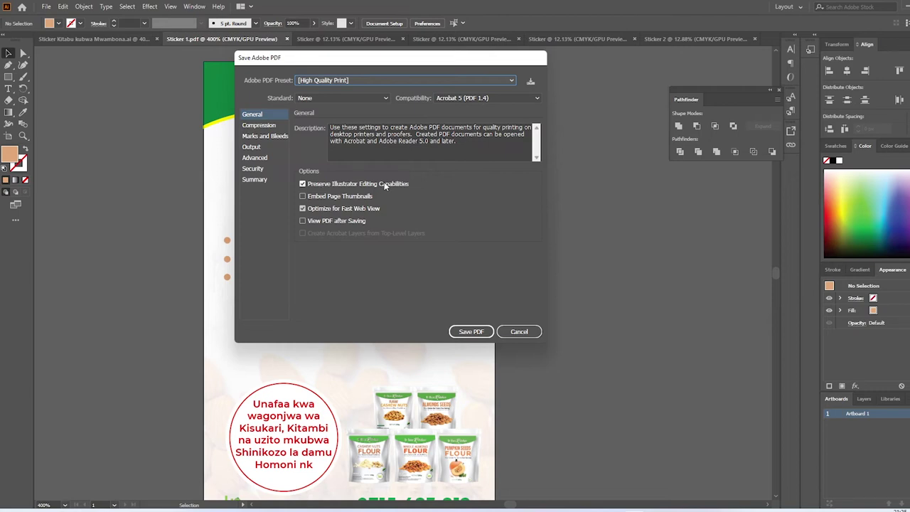
# Turn off Preserve Illustrator Editing Capabilities, save the PDF, and accept the warning.
pyautogui.click(303, 184)
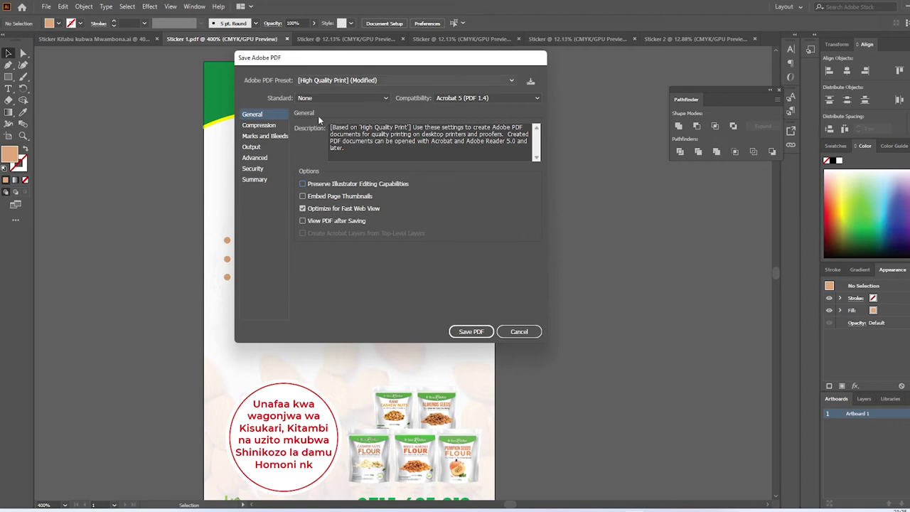
pyautogui.click(471, 331)
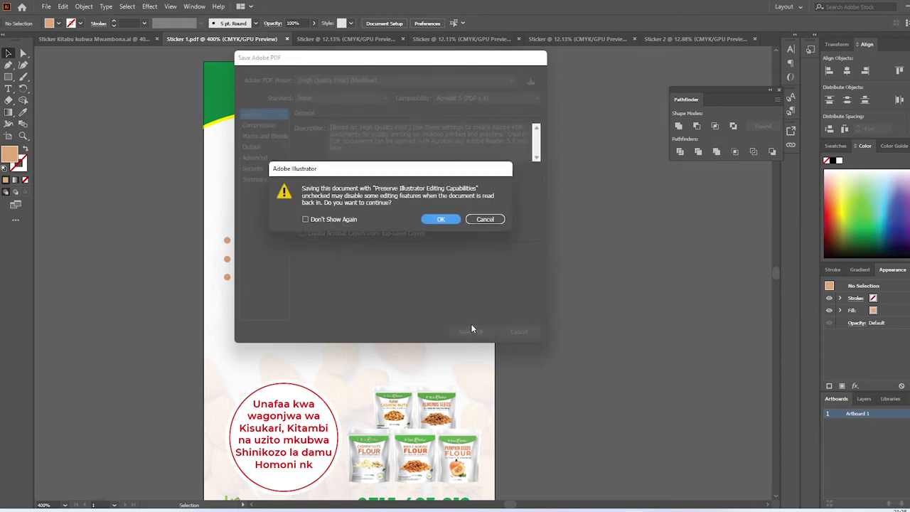
pyautogui.click(441, 220)
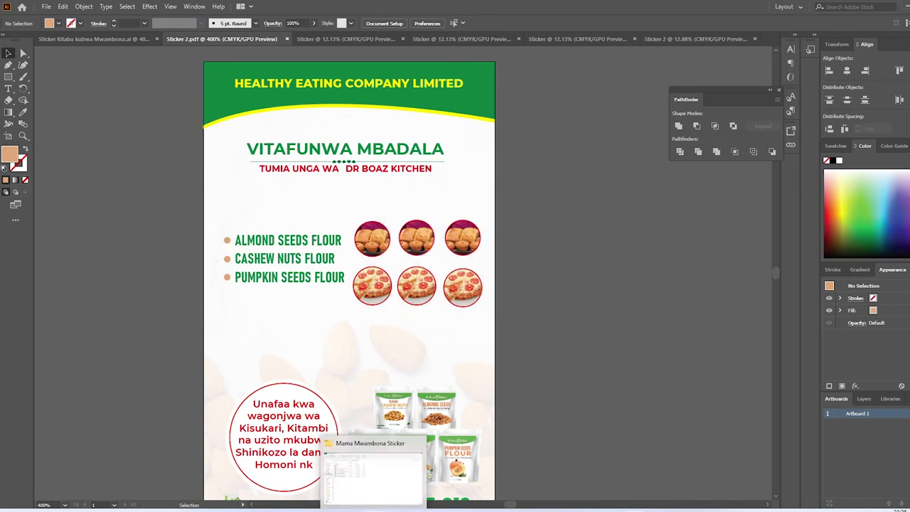
# In the sticker folder, preview Sticker 1.pdf, close it, and open it with Adobe Reader.
pyautogui.click(371, 469)
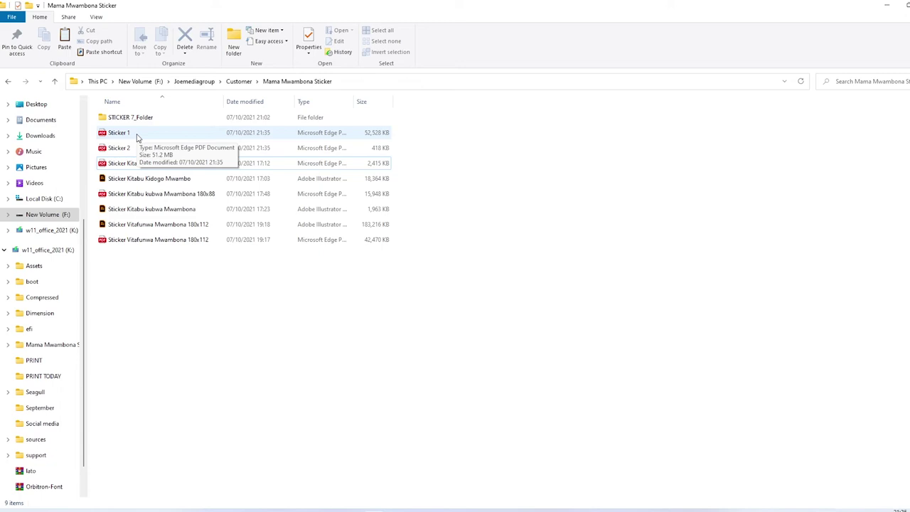
pyautogui.doubleClick(138, 135)
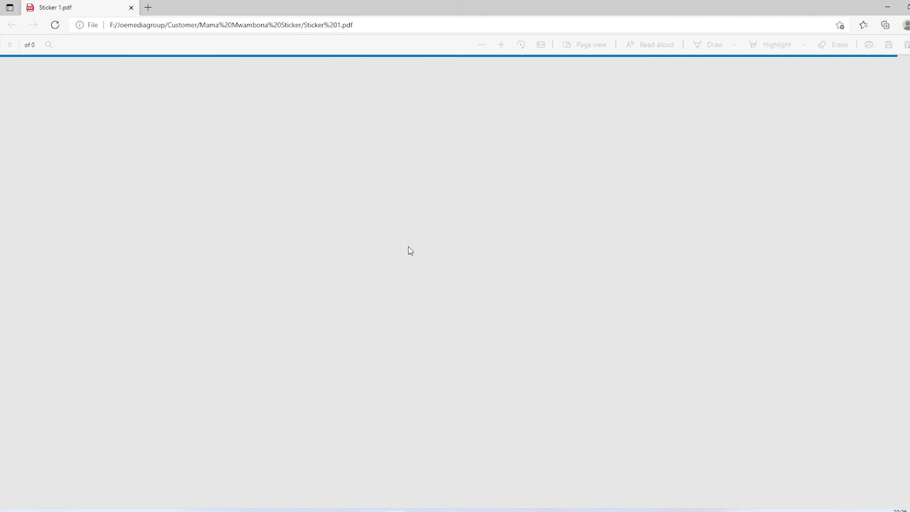
pyautogui.hotkey('alt', 'F4')
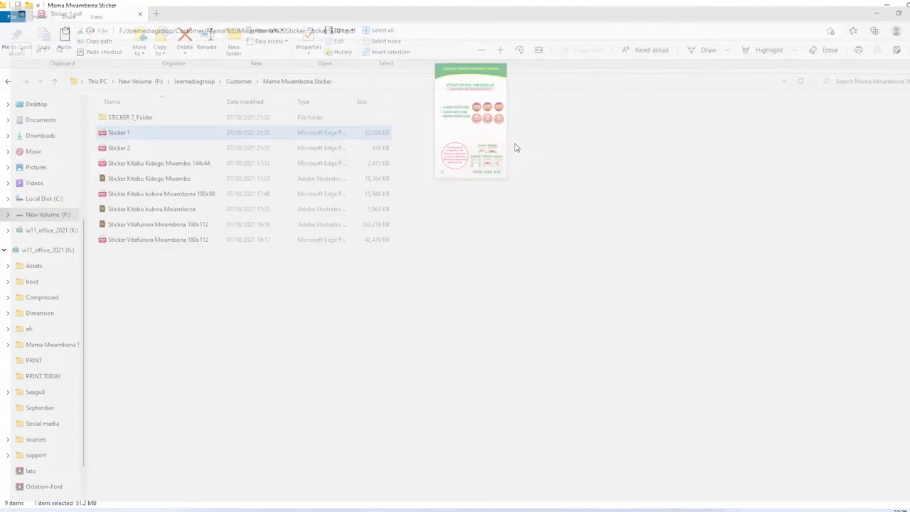
pyautogui.rightClick(166, 133)
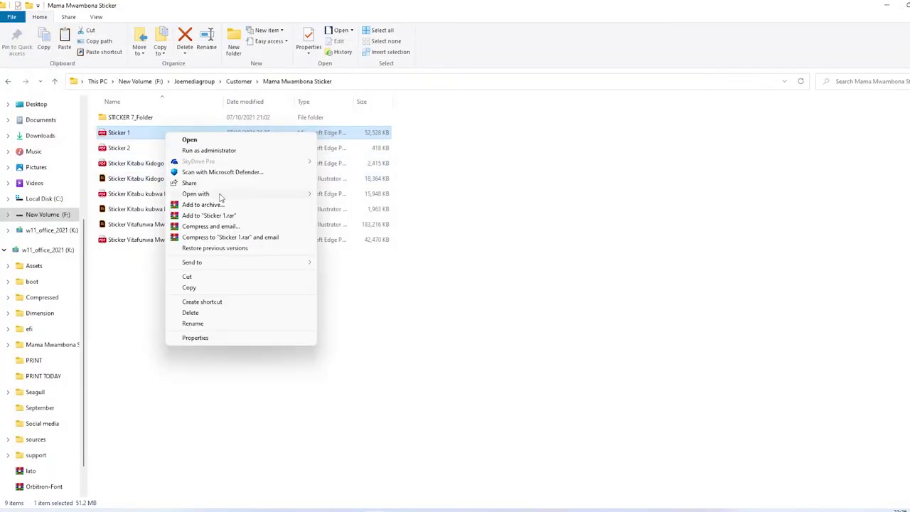
pyautogui.moveTo(196, 193)
pyautogui.click(335, 207)
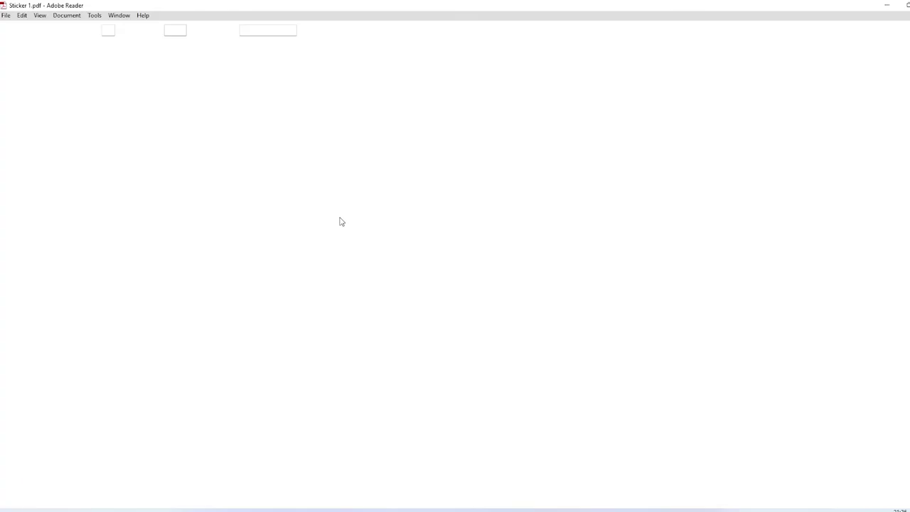
# Dismiss the feedback prompt, scroll through the whole Sticker 1 page, then quit Reader.
pyautogui.scroll(-3, 455, 271)
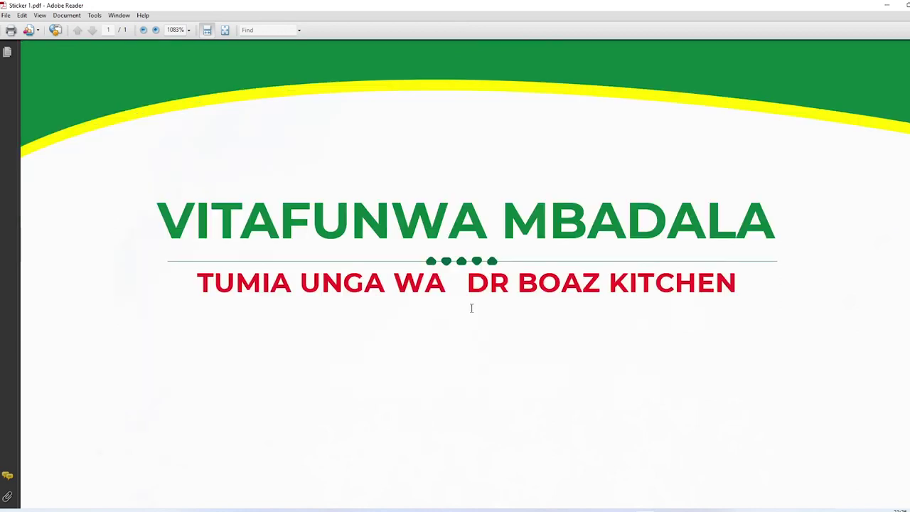
pyautogui.scroll(-3, 475, 313)
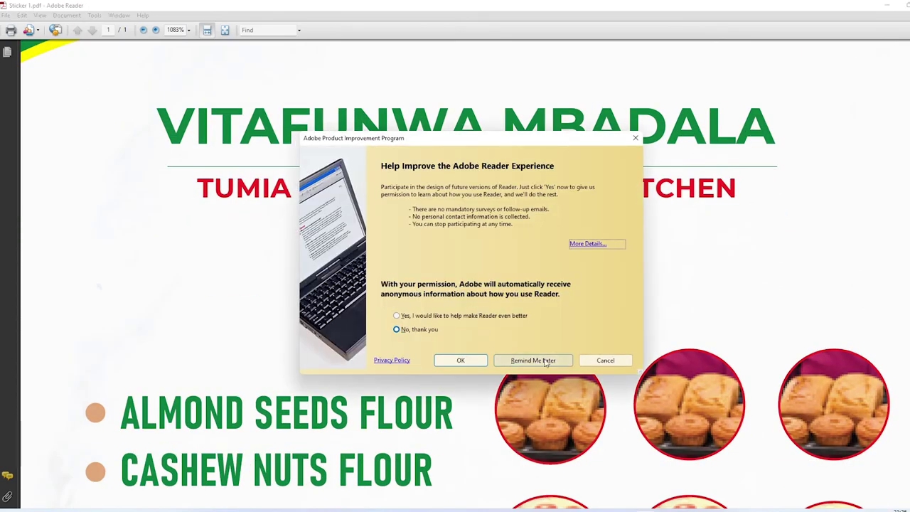
pyautogui.click(544, 361)
pyautogui.scroll(-3, 494, 358)
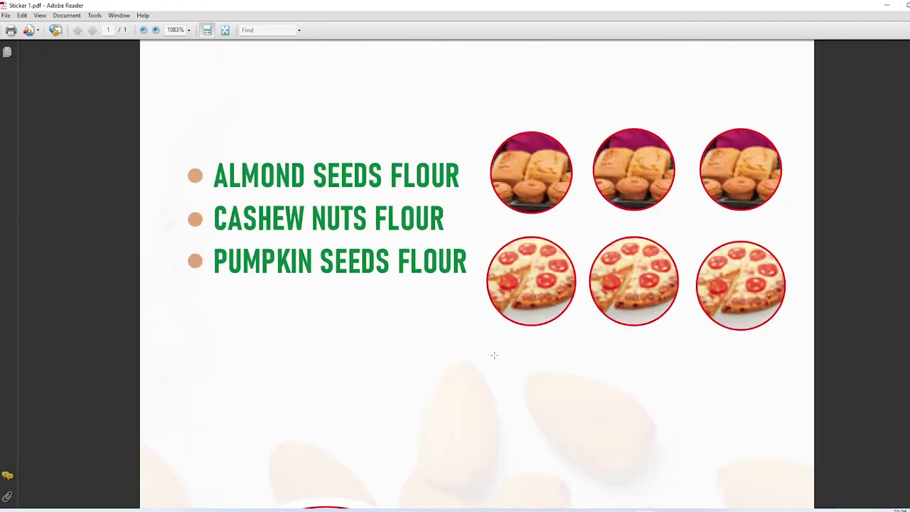
pyautogui.keyDown('ctrl'); pyautogui.scroll(-3, 494, 355); pyautogui.keyUp('ctrl')
pyautogui.scroll(-3, 495, 356)
pyautogui.scroll(-1, 494, 356)
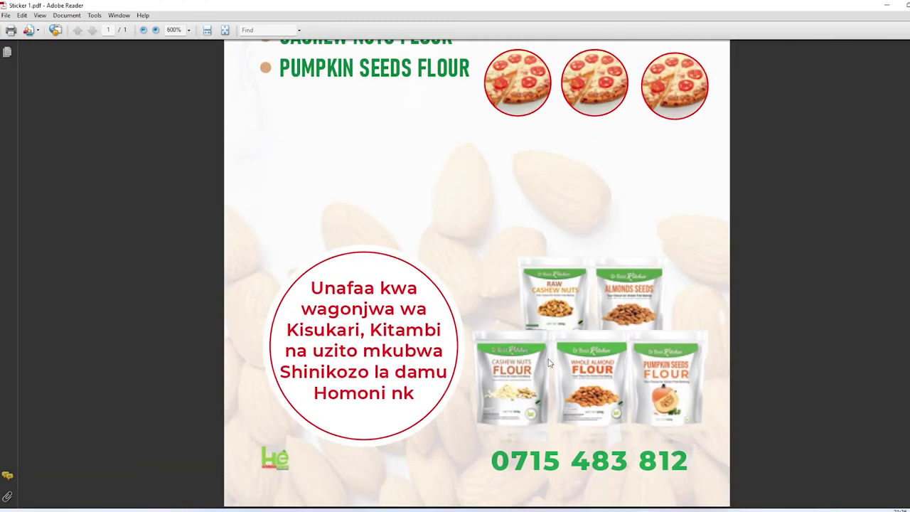
pyautogui.scroll(2, 548, 363)
pyautogui.scroll(3, 548, 363)
pyautogui.scroll(3, 548, 363)
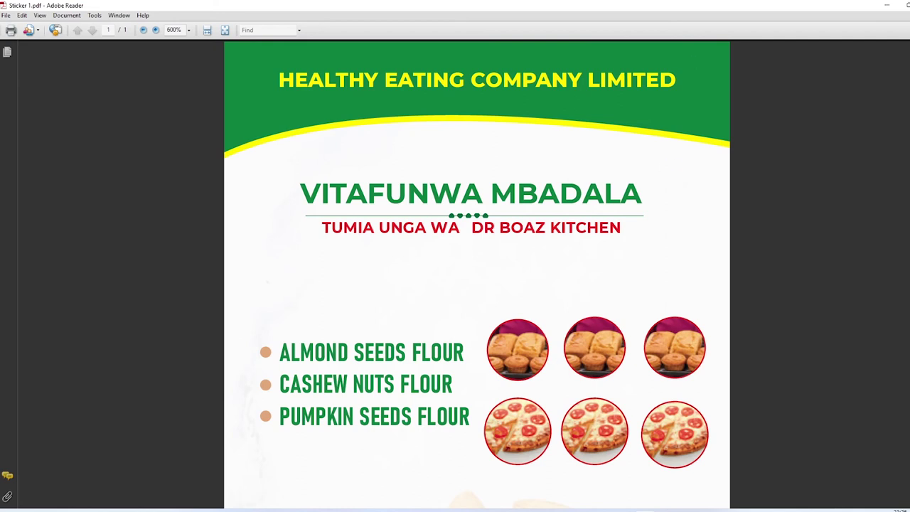
pyautogui.hotkey('ctrl', 'q')
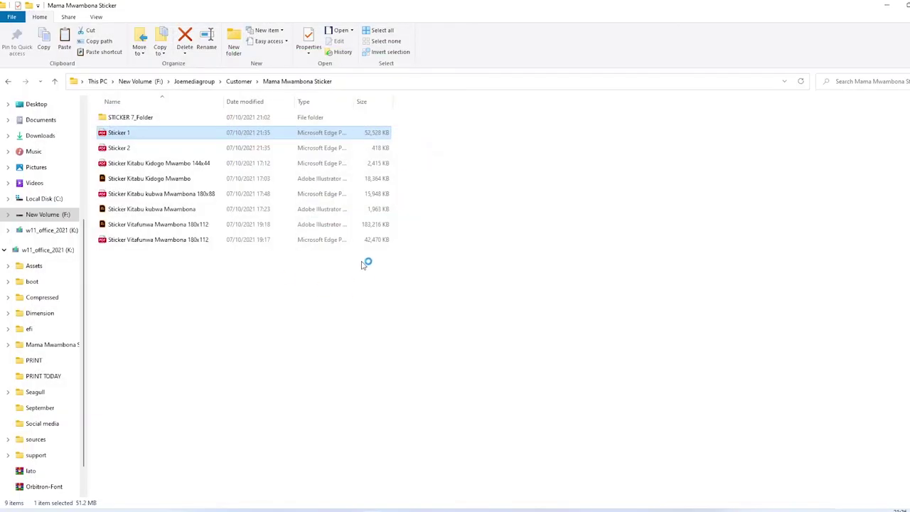
# View Sticker 2.pdf in Edge to check the flour sticker artwork, then close it.
pyautogui.doubleClick(167, 153)
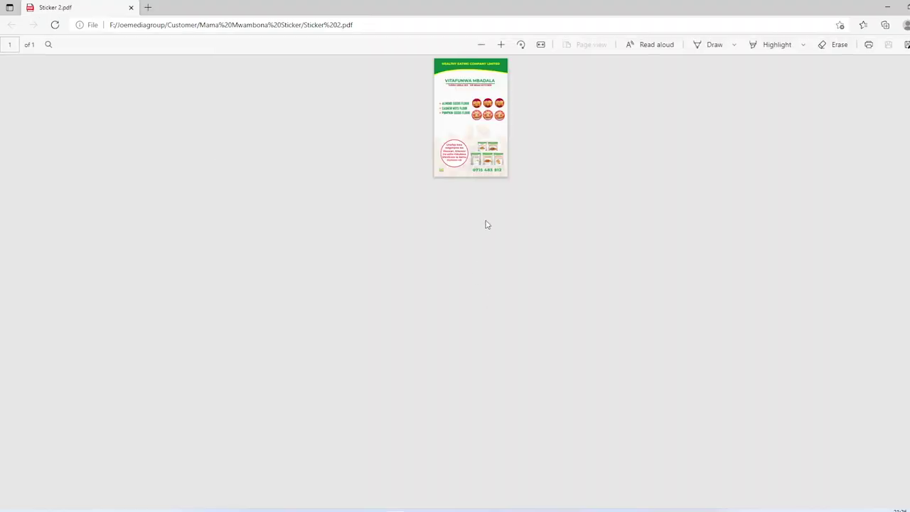
pyautogui.keyDown('ctrl'); pyautogui.scroll(8, 487, 225); pyautogui.keyUp('ctrl')
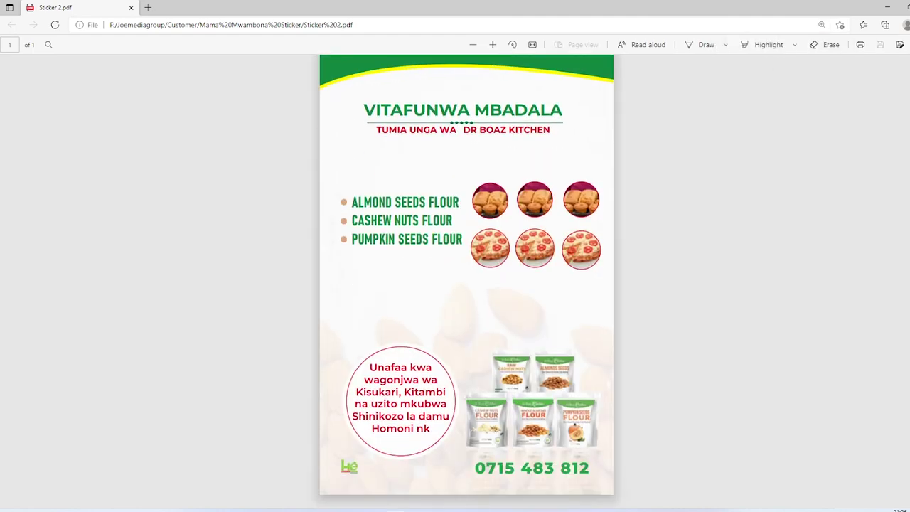
pyautogui.hotkey('alt', 'F4')
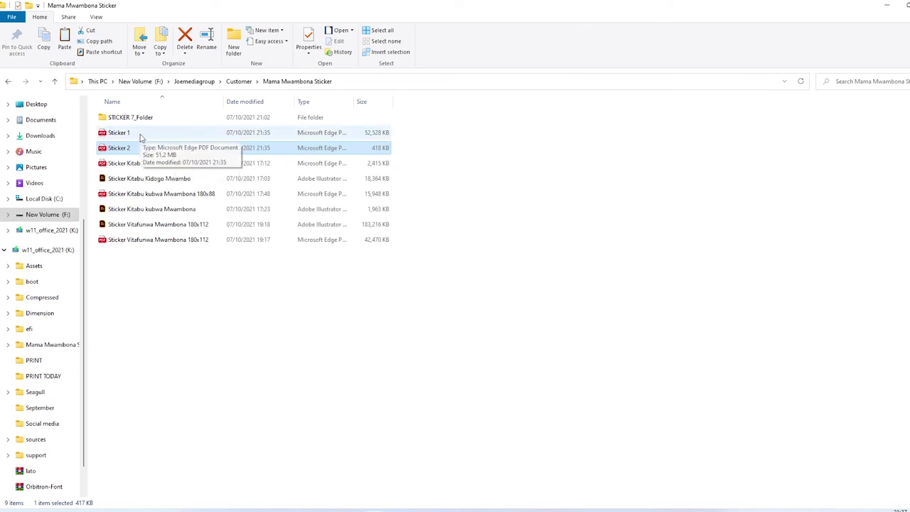
pyautogui.click(141, 137)
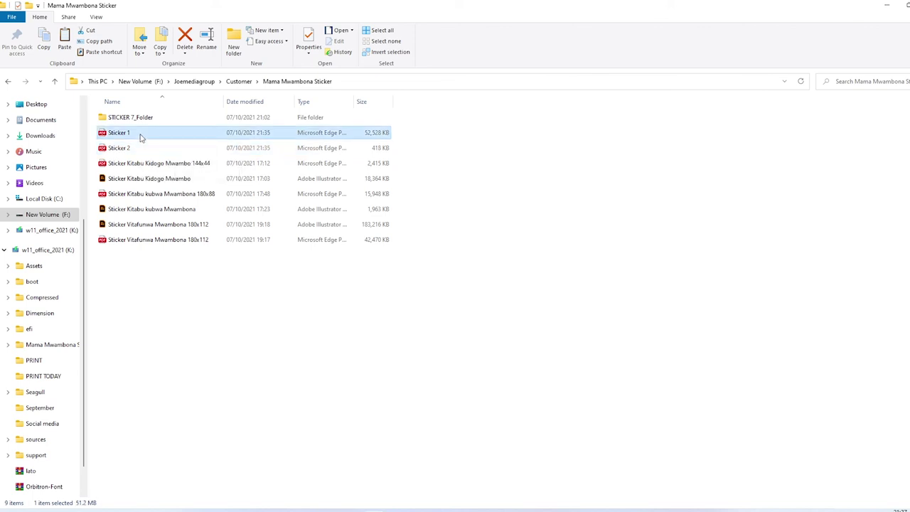